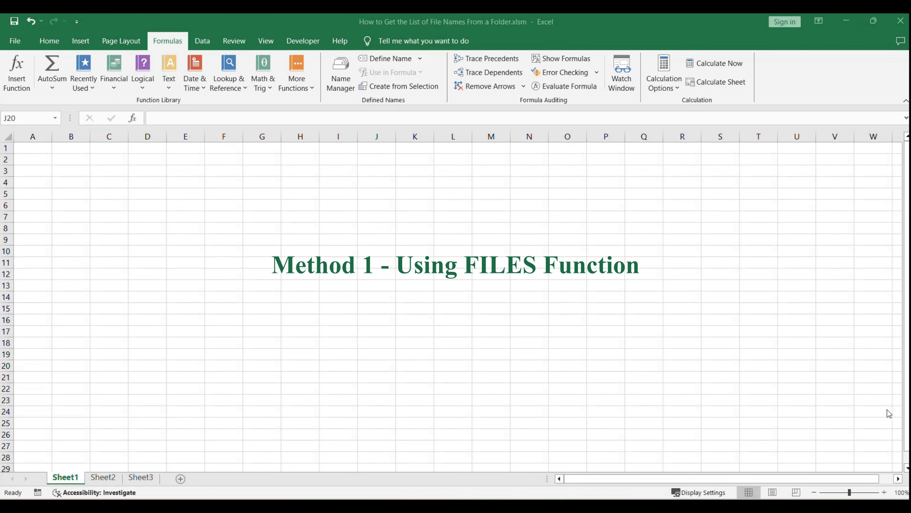
Step: Open Sheet2 and select cell B1, which holds the folder path
left_click(104, 475)
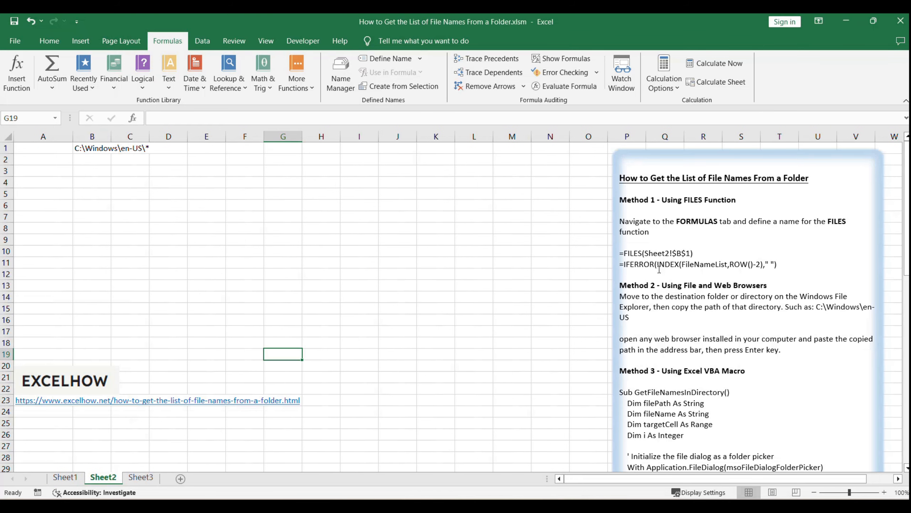
left_click(657, 264)
left_click_drag(662, 200, 736, 202)
left_click(704, 225)
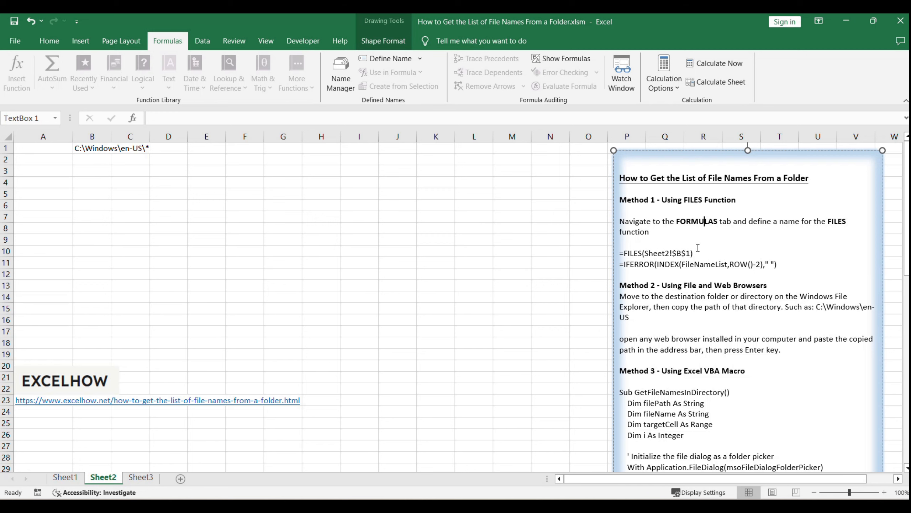
left_click(244, 228)
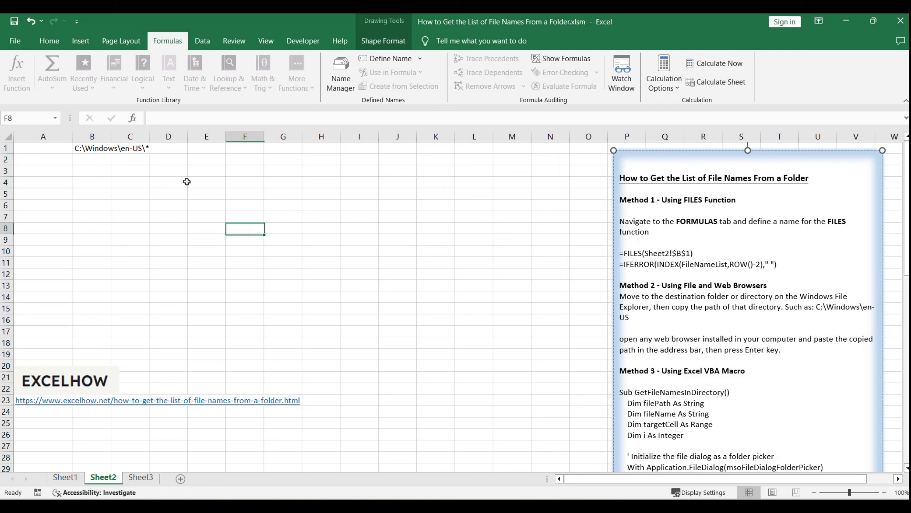
left_click(85, 151)
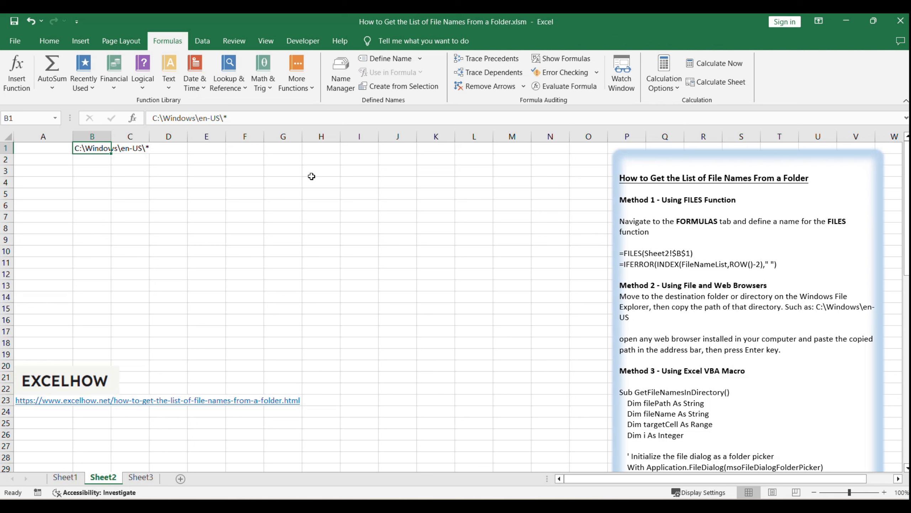
Step: Define a workbook-scoped name FileNameList that refers to =FILES(Sheet2!$B$1)
left_click(391, 61)
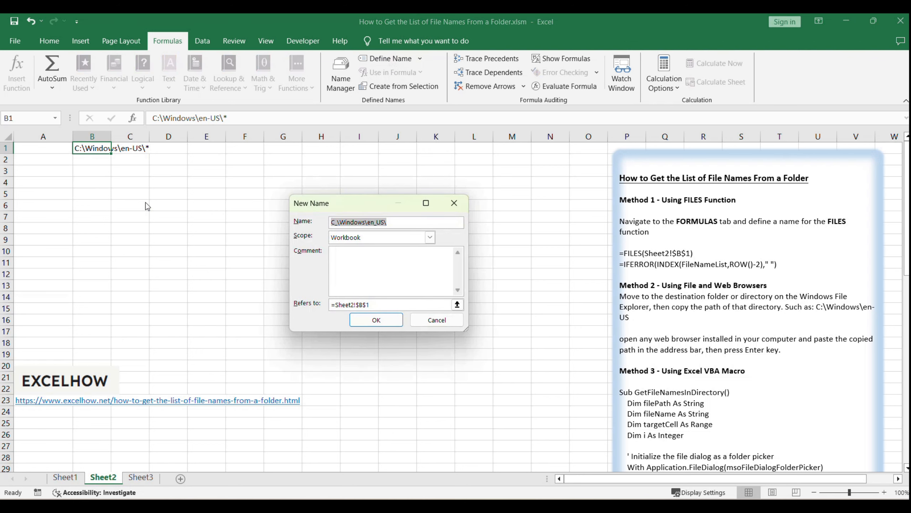
type("F")
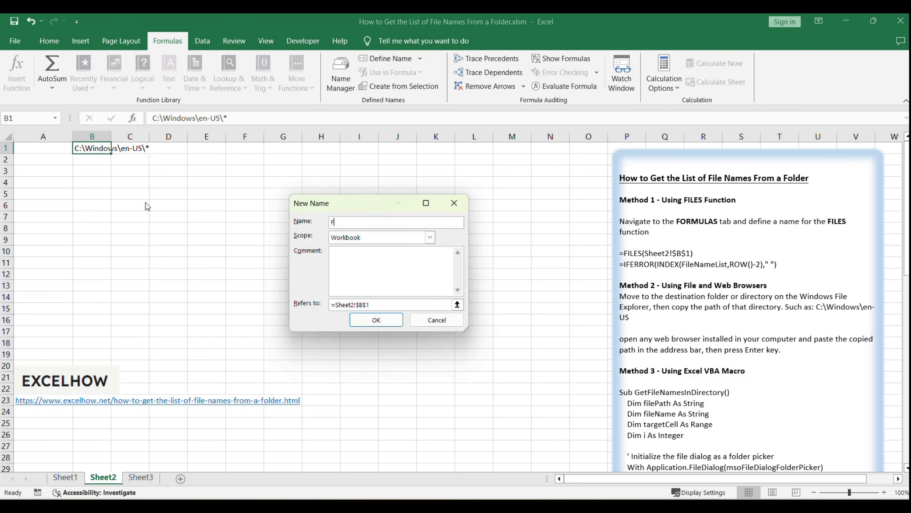
type("ileNameList")
left_click_drag(396, 305, 193, 295)
type("=FILES(Sheet2!$B$1)")
left_click(371, 323)
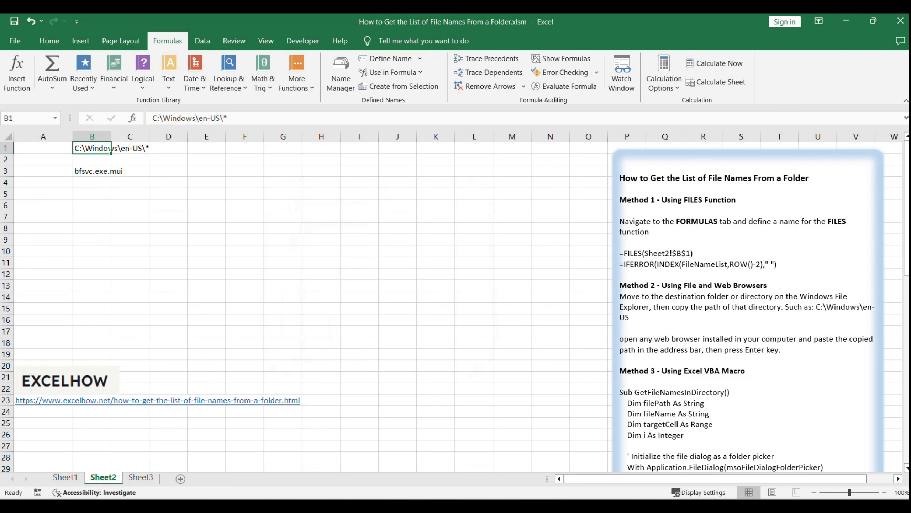
Step: Check the IFERROR/INDEX formula based on FileNameList in B3 and fill it down through B9
left_click(95, 171)
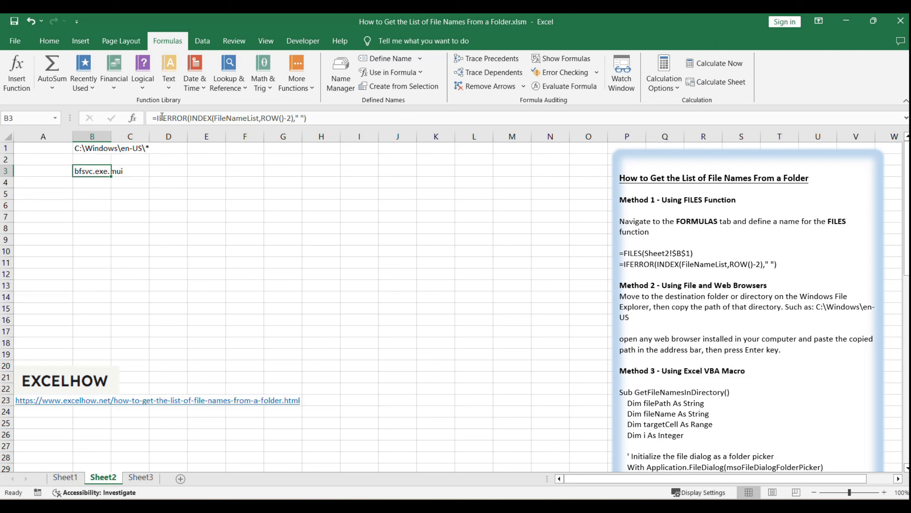
left_click(162, 118)
left_click(236, 118)
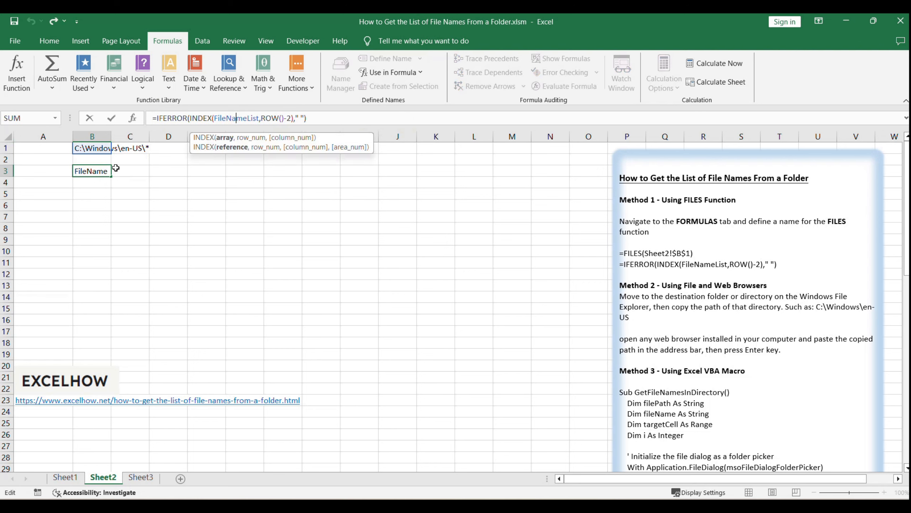
left_click(128, 191)
left_click(103, 172)
left_click_drag(110, 177, 112, 247)
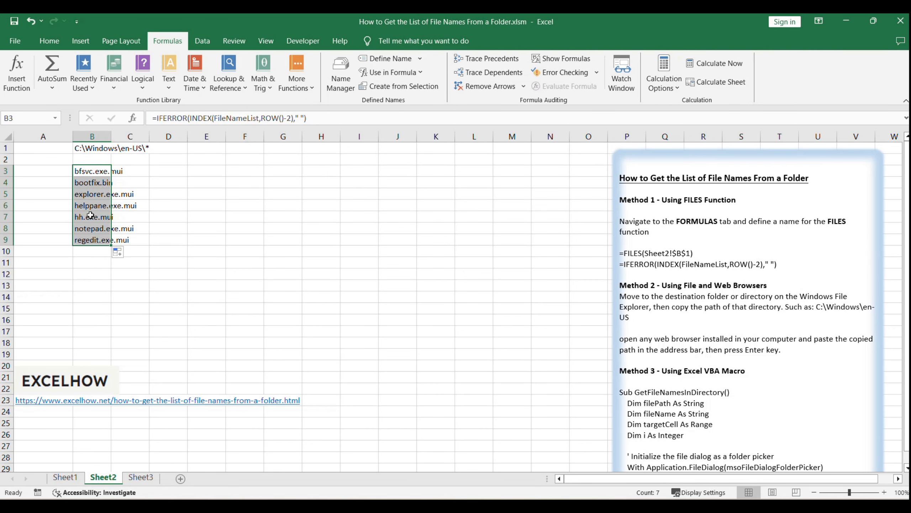
Step: Widen column B on Sheet2 so the full file names fit
left_click_drag(111, 136, 210, 137)
left_click_drag(151, 218, 150, 225)
left_click(151, 240)
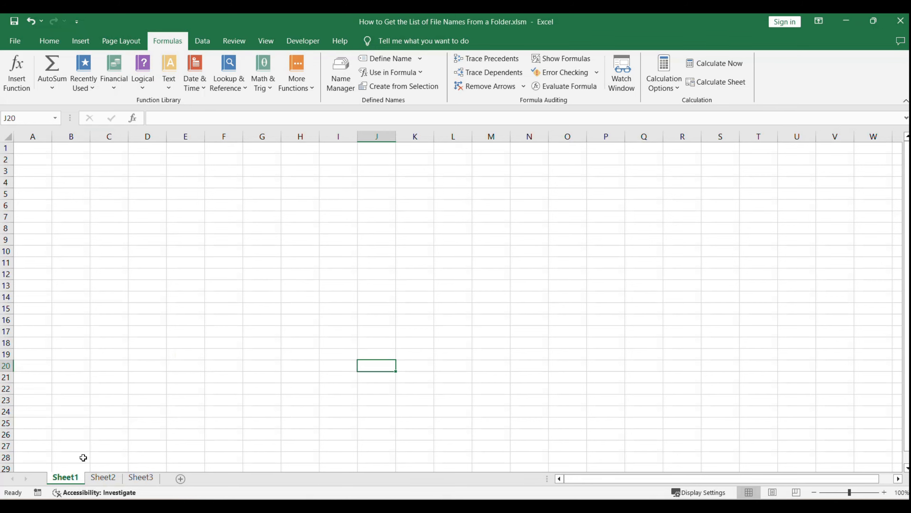
Step: Open Sheet2 and read the Method 2 notes about using the file and web browsers
left_click(103, 477)
left_click(704, 293)
left_click_drag(667, 281, 786, 292)
left_click(737, 324)
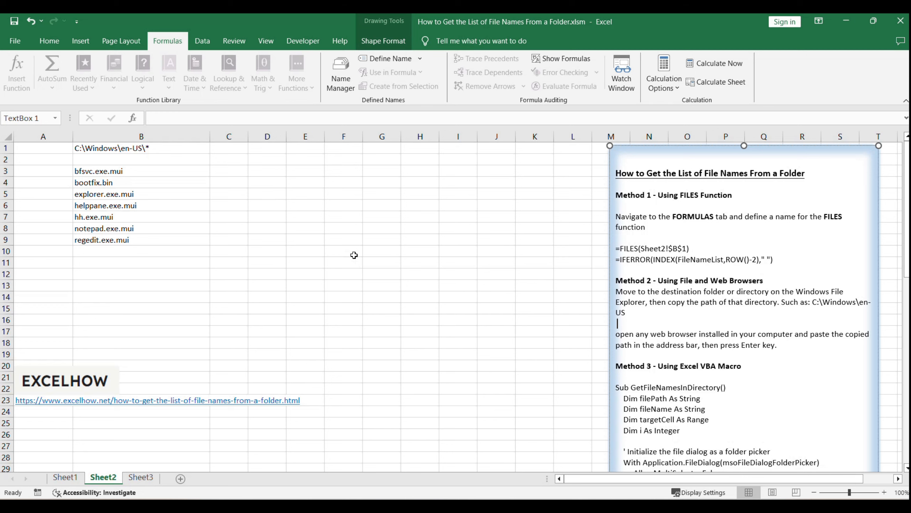
mouse_move(457, 506)
left_click(458, 453)
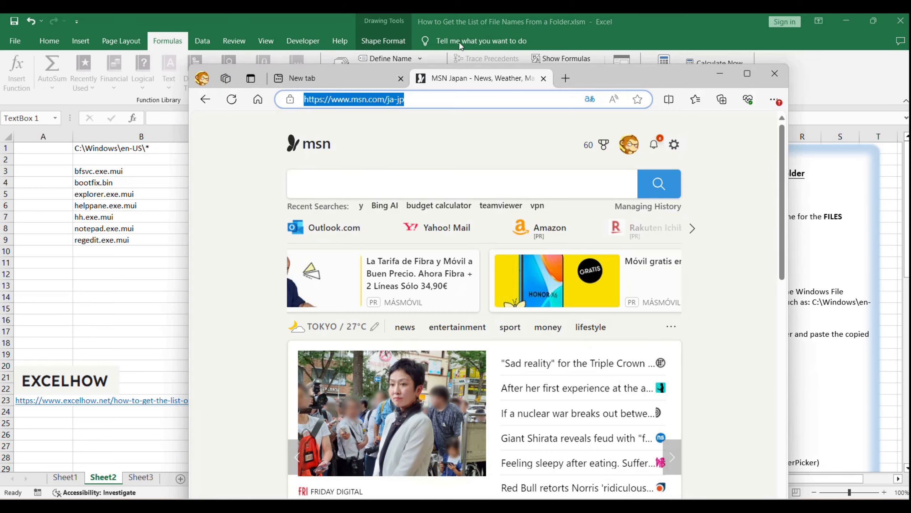
left_click(425, 103)
left_click_drag(426, 100, 287, 85)
type("=FILES(Sheet2!$B$1)")
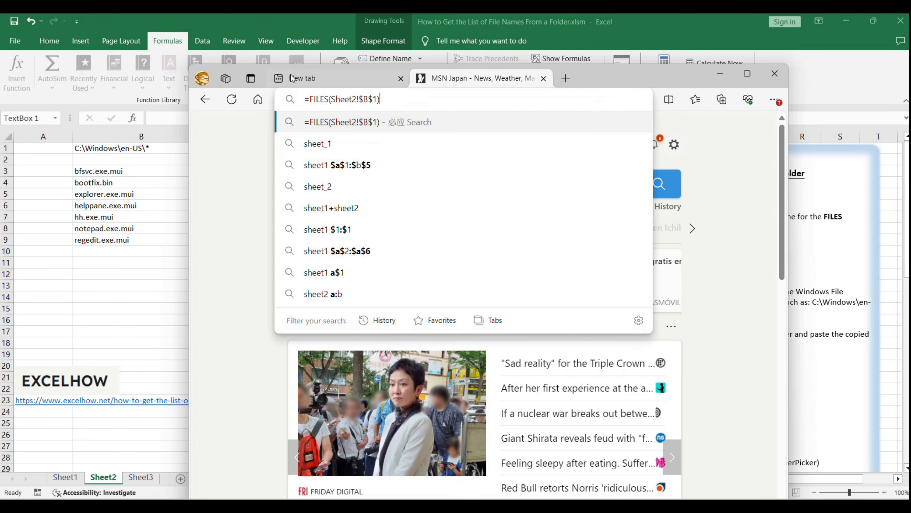
left_click(101, 285)
Step: Copy the C:\Windows\en-US folder path from File Explorer and open it in the web browser
left_click(469, 505)
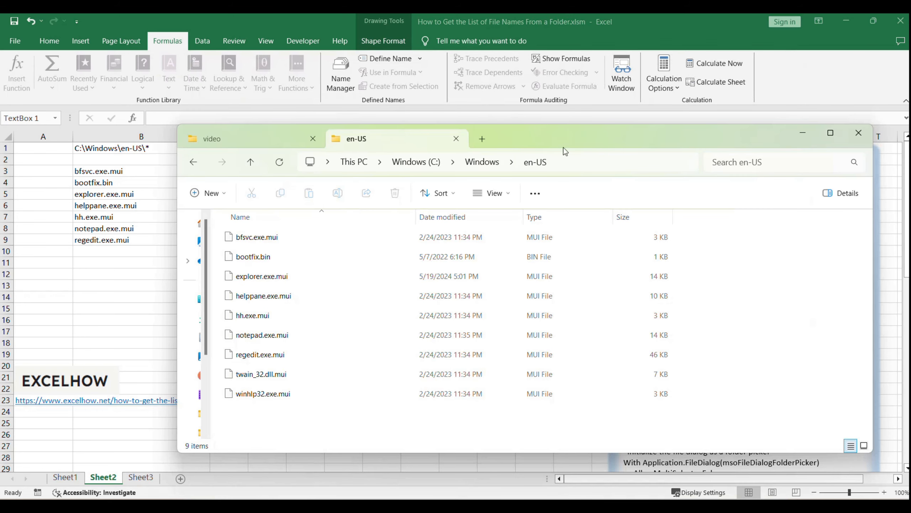
left_click(582, 164)
key("ctrl+c")
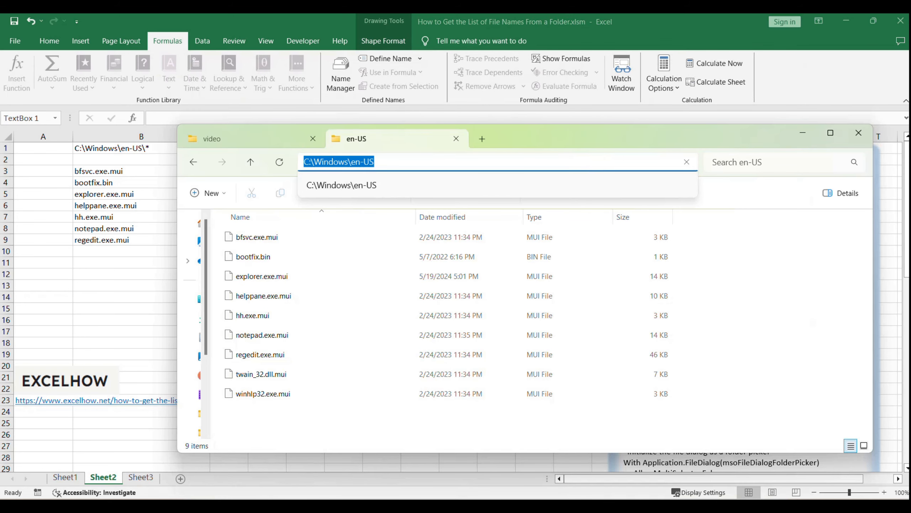
left_click(487, 506)
left_click_drag(403, 101, 137, 90)
key("ctrl+v")
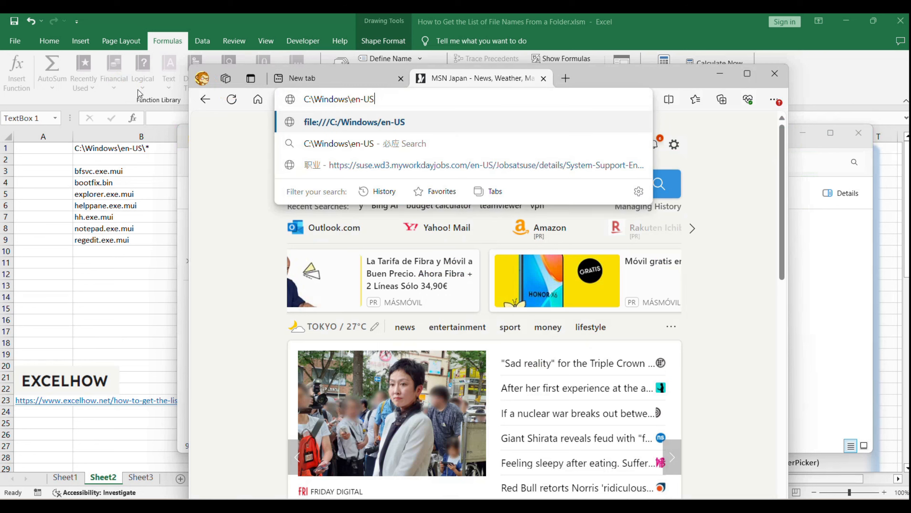
key("Return")
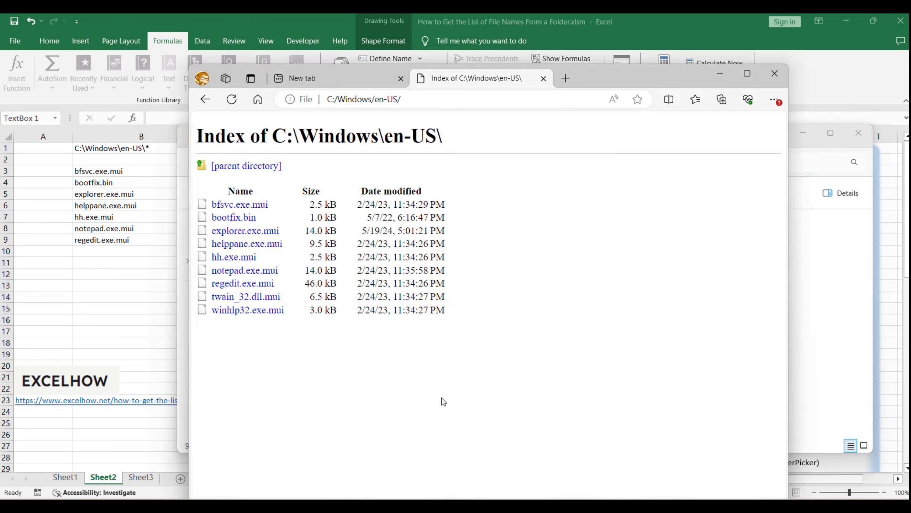
Step: Copy the whole directory index page into Excel's Sheet3 starting at cell B1 and widen column B
key("ctrl+a")
key("ctrl+c")
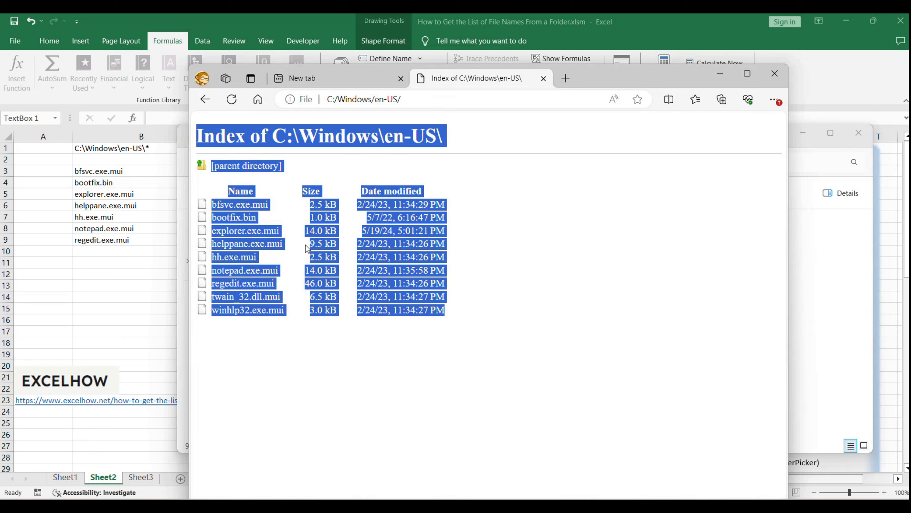
left_click(128, 306)
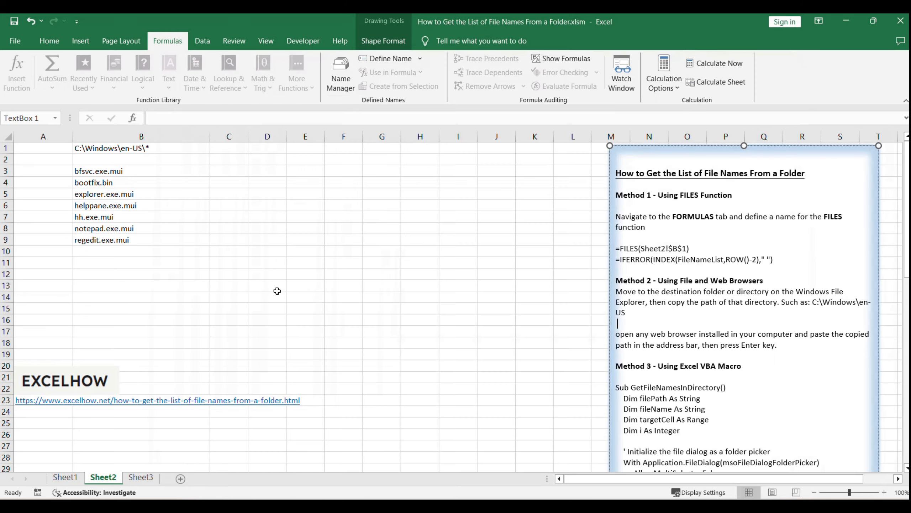
left_click(141, 477)
left_click(99, 152)
key("ctrl+v")
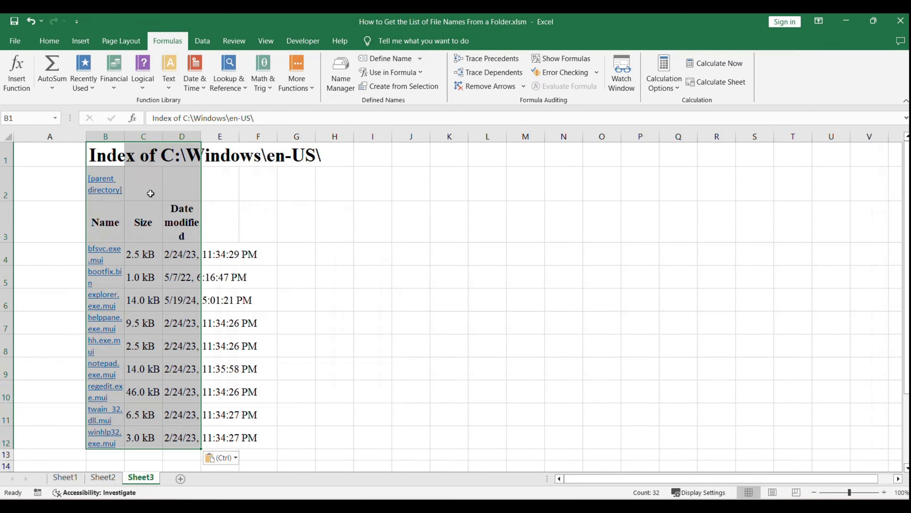
left_click_drag(124, 136, 191, 137)
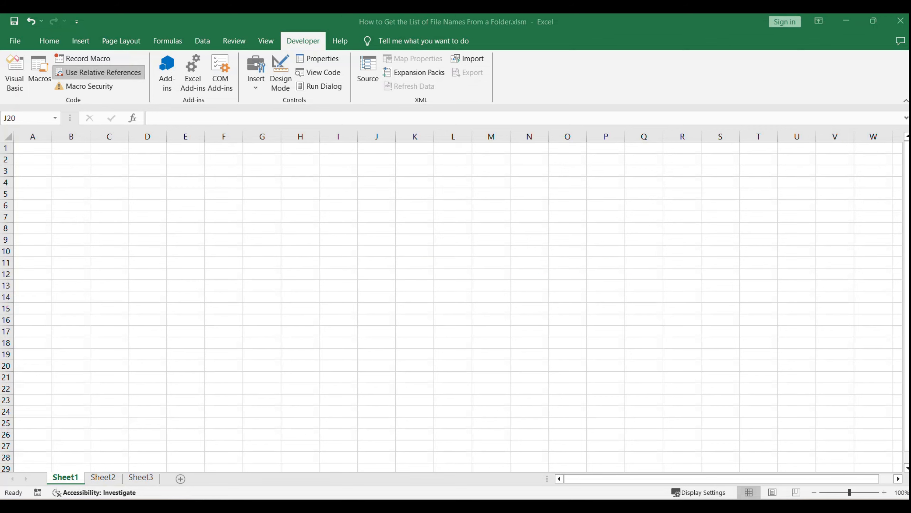
Step: Open Sheet2 and read through the Method 3 notes with the VBA macro code
left_click(290, 345)
left_click(103, 477)
left_click(419, 330)
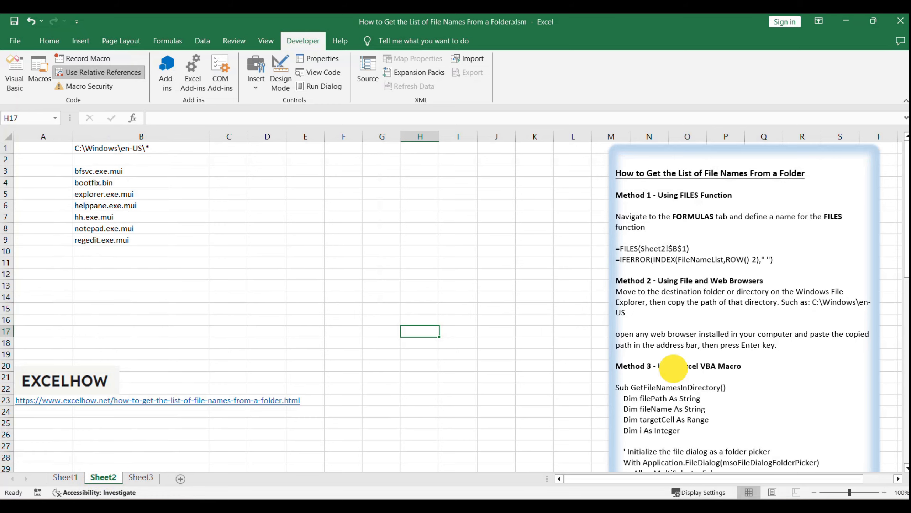
left_click(672, 367)
scroll(704, 418, "down", 13)
scroll(610, 341, "up", 10)
left_click(463, 293)
scroll(502, 309, "up", 3)
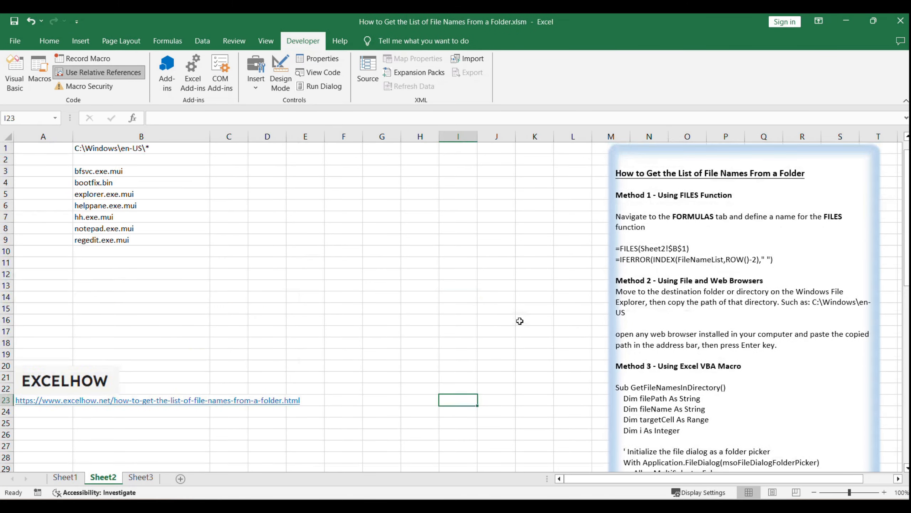
left_click(466, 285)
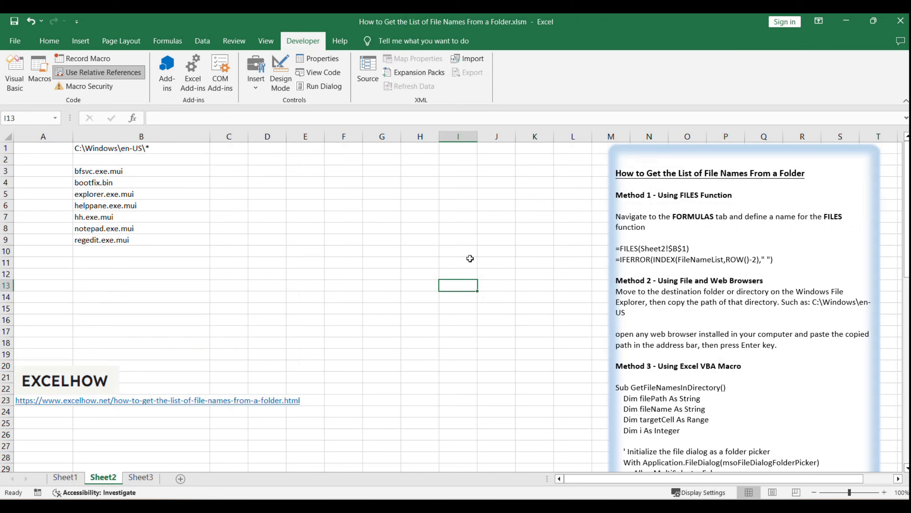
Step: Insert a new module in the workbook's VBA project and paste the GetFileNamesInDirectory macro code into it
left_click(304, 42)
left_click(14, 91)
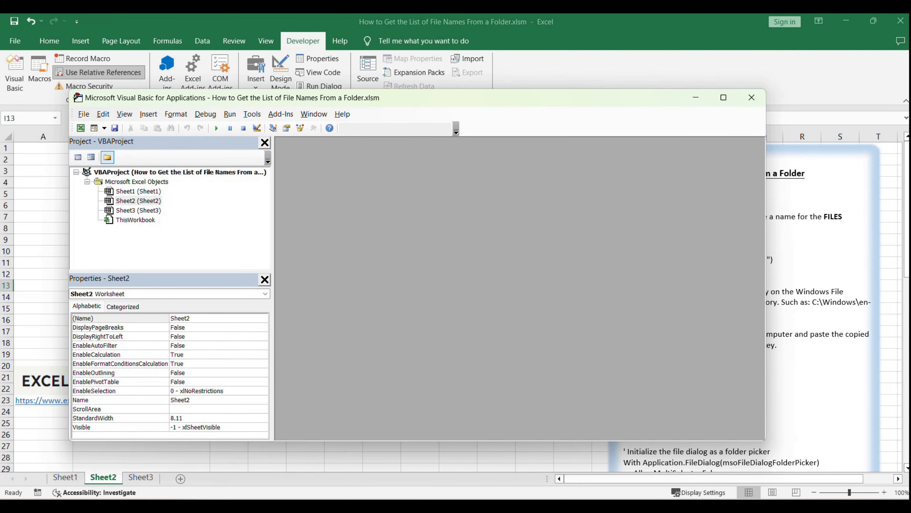
left_click(148, 114)
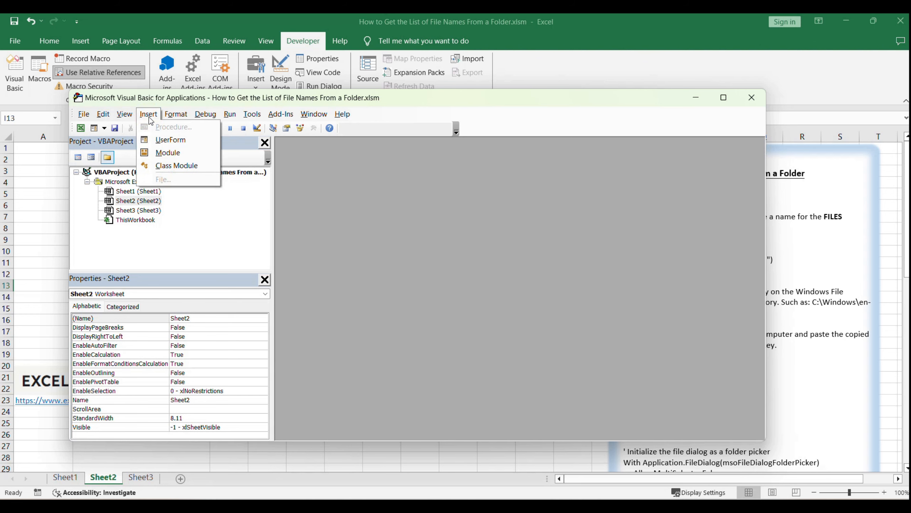
left_click(168, 153)
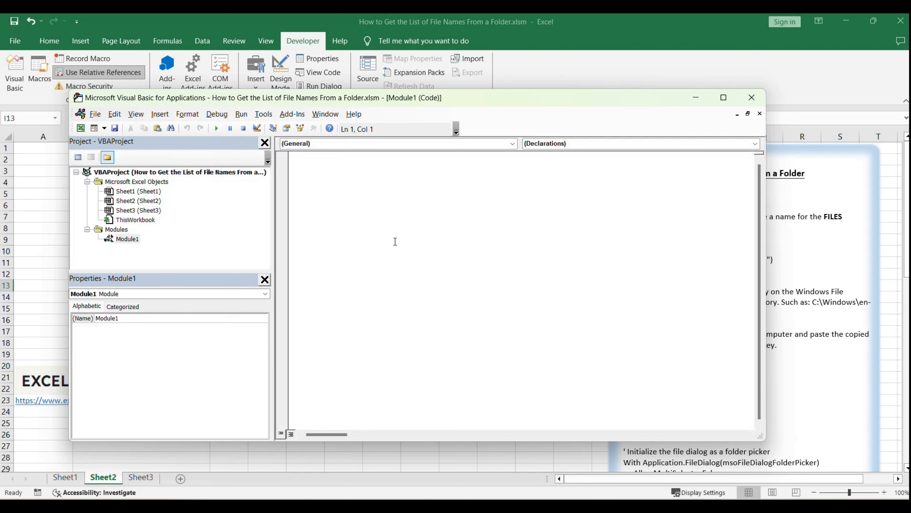
left_click(128, 239)
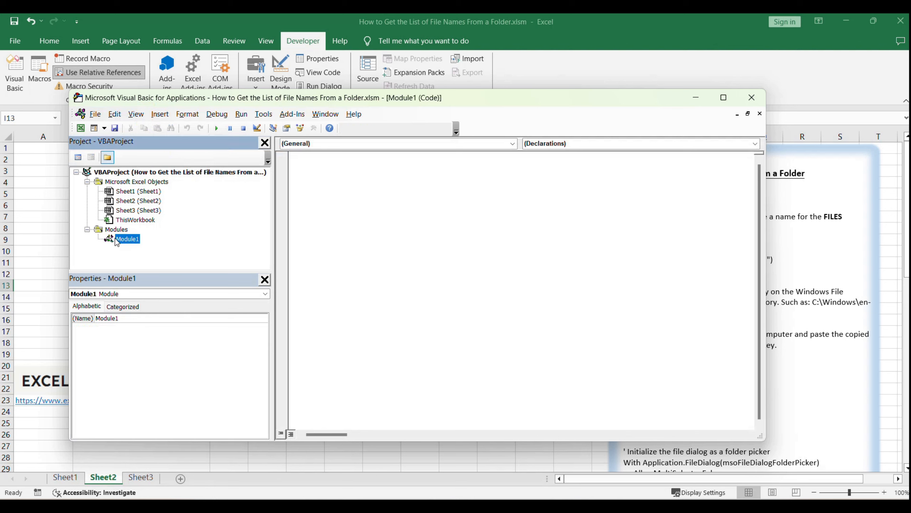
left_click(437, 277)
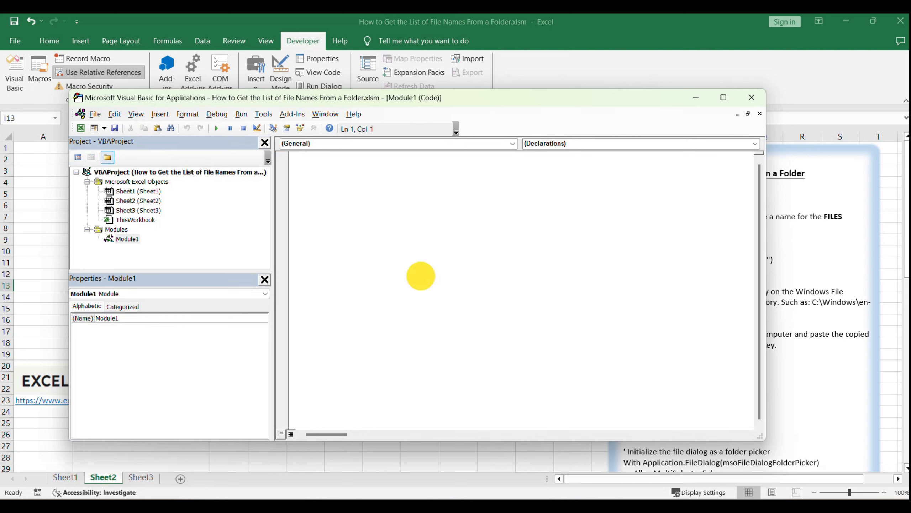
key("ctrl+v")
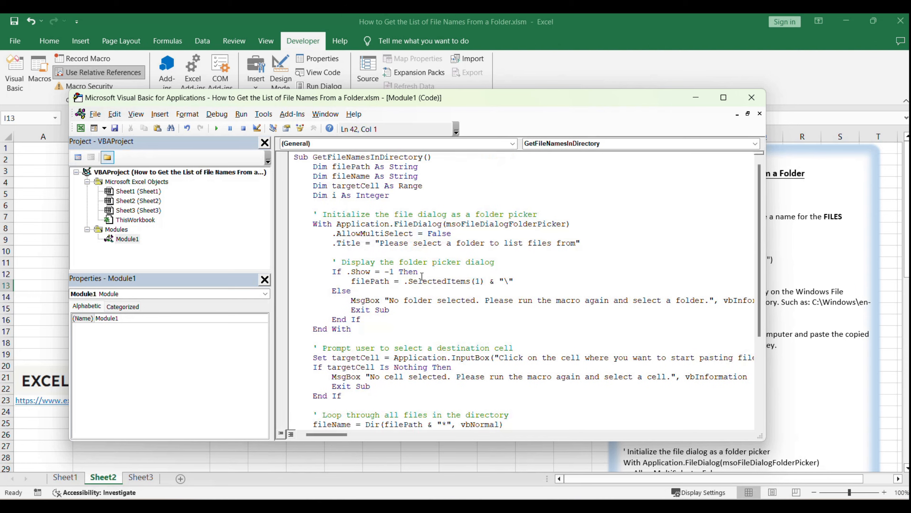
Step: Review the macro's variable declarations, folder picker dialog and no-folder-selected handling
left_click(332, 165)
left_click_drag(332, 163, 420, 180)
left_click(436, 203)
left_click(428, 300)
left_click_drag(337, 224, 463, 224)
left_click(465, 273)
left_click(370, 310)
Step: Save the workbook with its new macro module from the Visual Basic editor
left_click(95, 114)
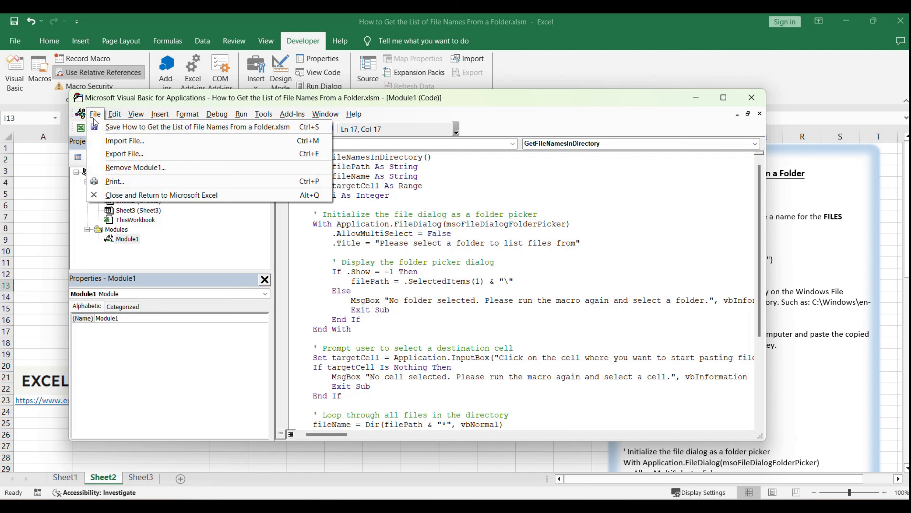
left_click(140, 128)
left_click(473, 284)
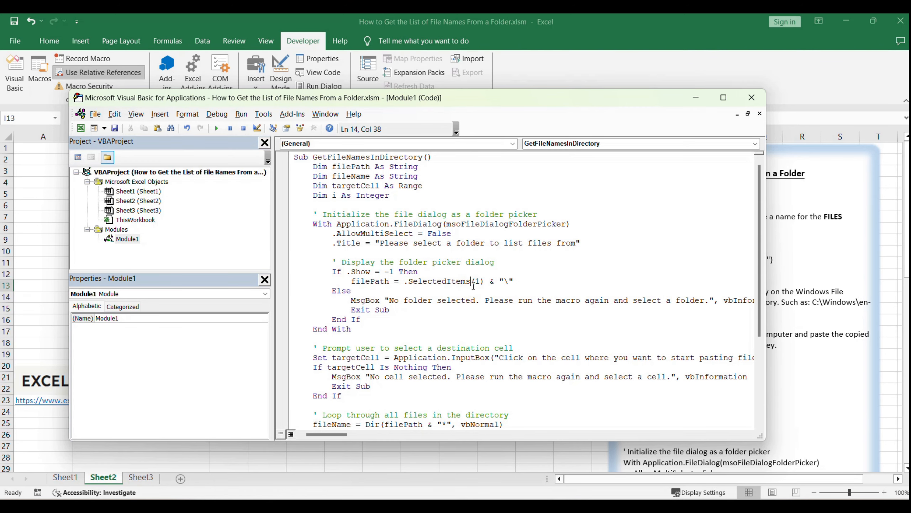
Step: Try to run the GetFileNamesInDirectory macro and close the Visual Basic editor to return to Sheet2
left_click(474, 286)
key("F5")
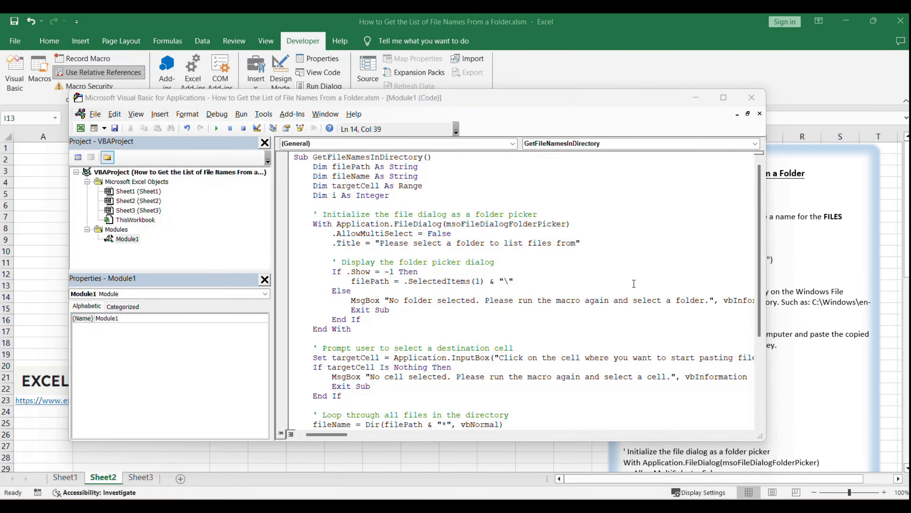
left_click(752, 97)
left_click(371, 274)
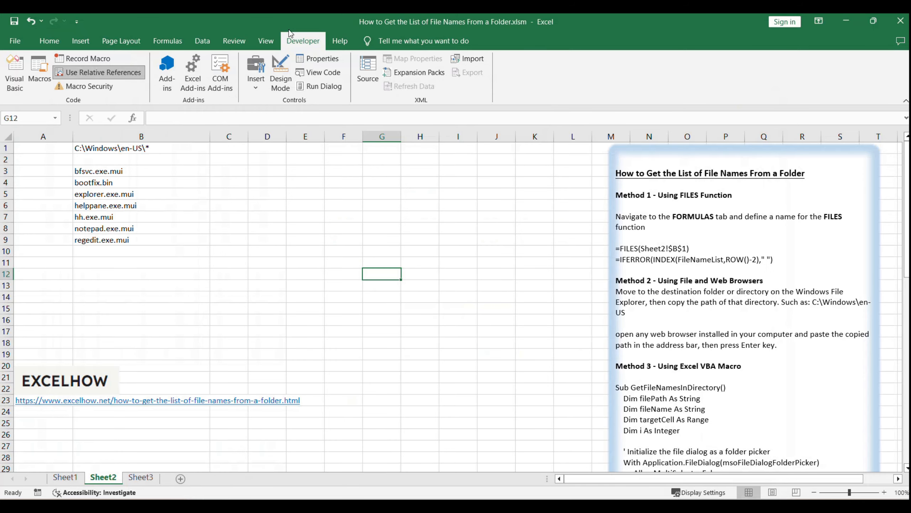
Step: Run the GetFileNamesInDirectory macro and choose C:\Windows\en-US as the folder to list files from
left_click(41, 77)
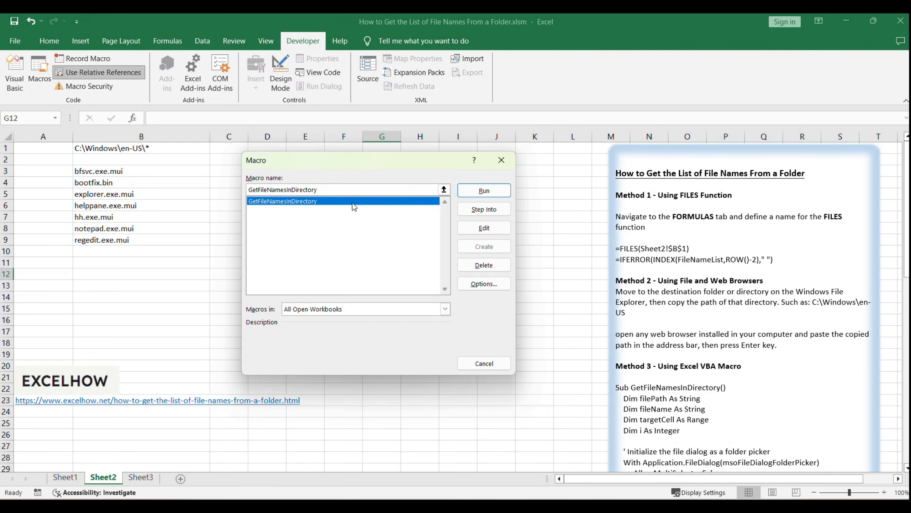
left_click(484, 190)
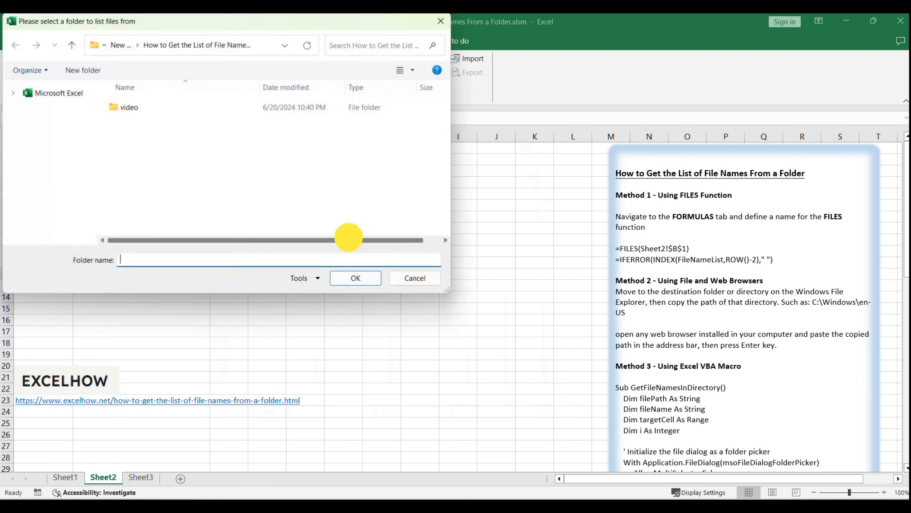
left_click(262, 43)
type("C:\\Windows\\en-US")
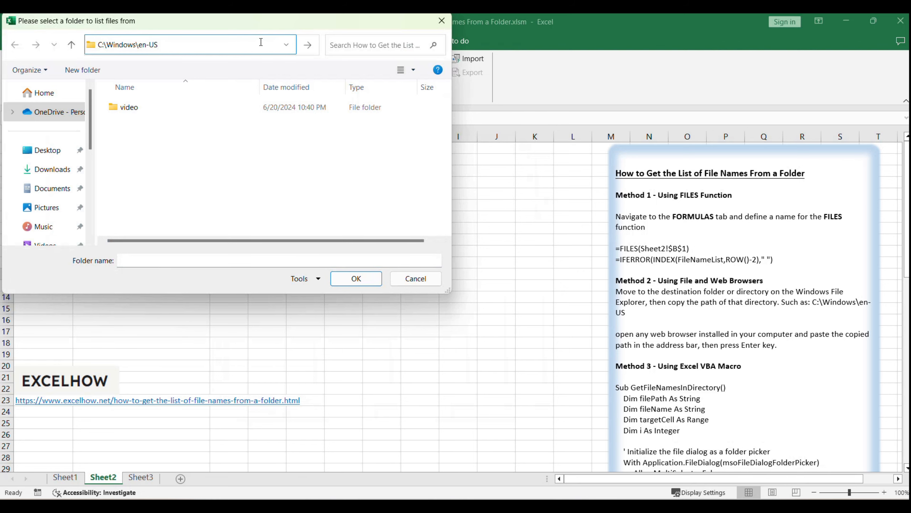
left_click(363, 285)
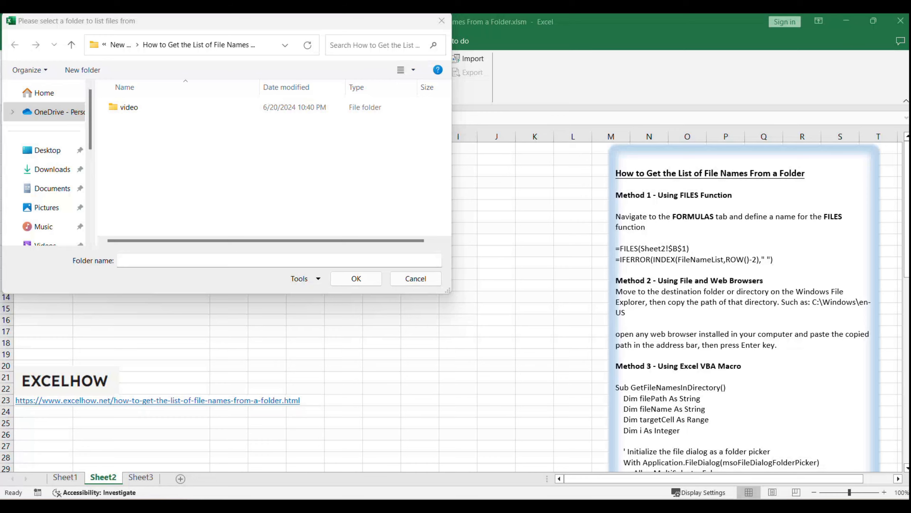
left_click(356, 279)
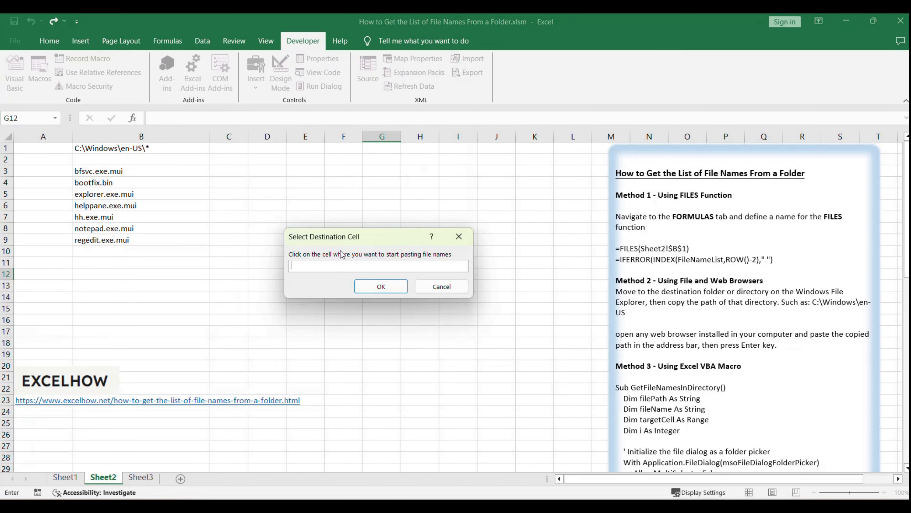
Step: Set cell C2 as the destination for the macro's file names, finish the macro and check the list in column C
left_click(266, 148)
key("Return")
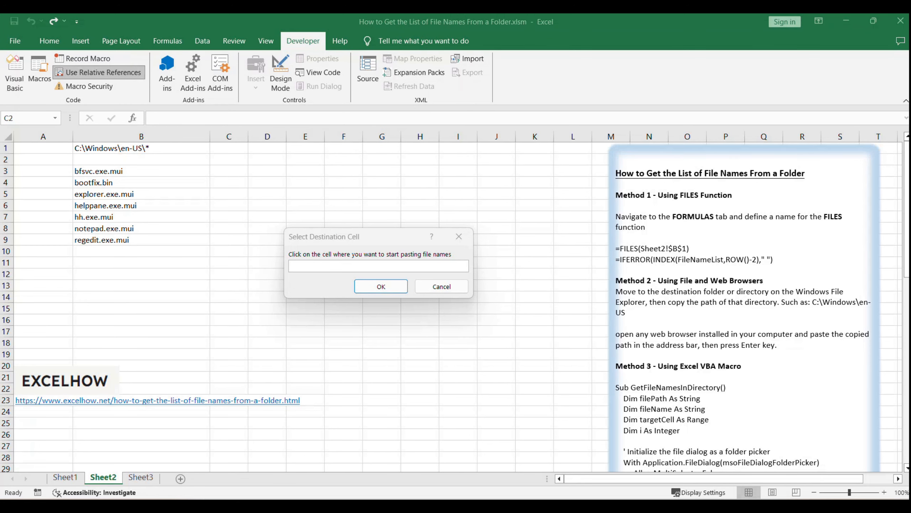
left_click(231, 158)
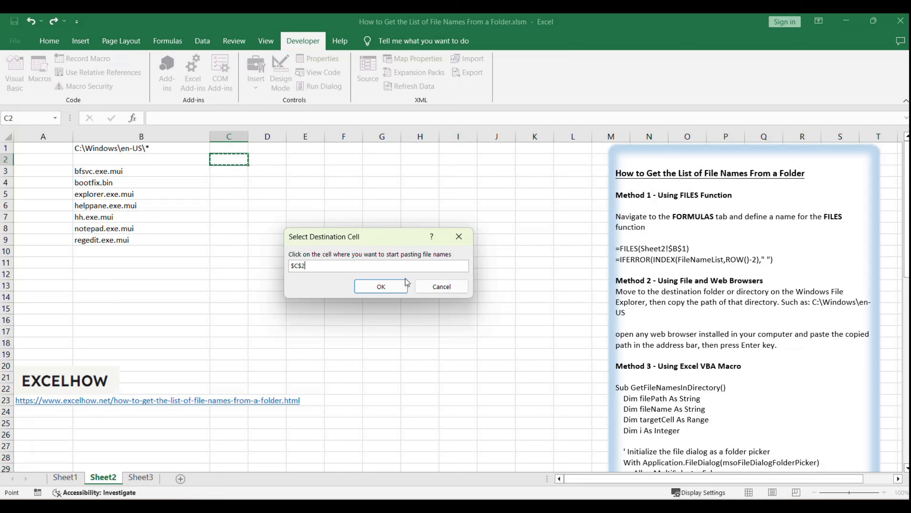
left_click(386, 285)
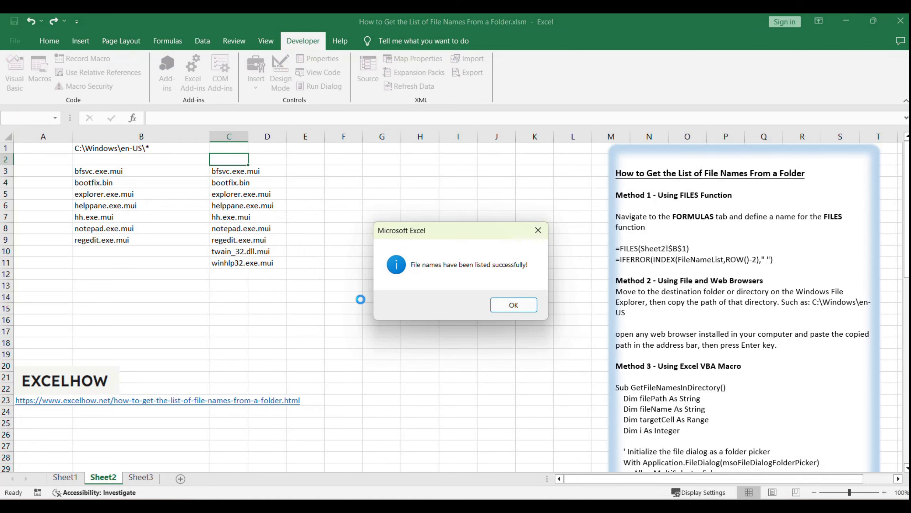
left_click(515, 307)
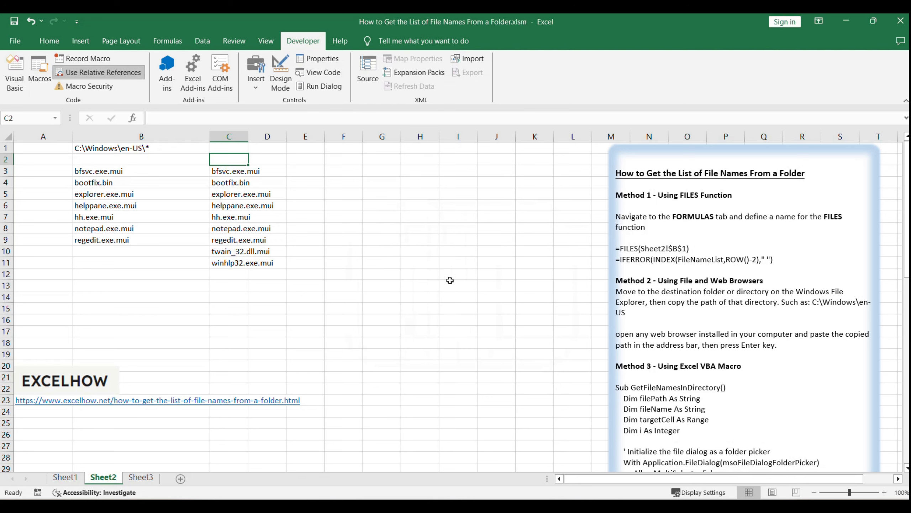
left_click_drag(230, 171, 229, 298)
left_click(409, 302)
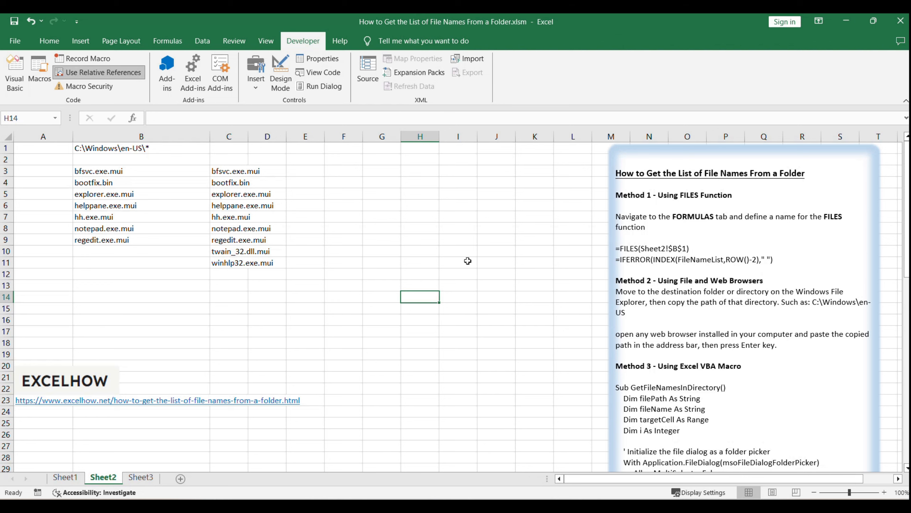
Step: Open the Visual Basic editor
key("alt+F11")
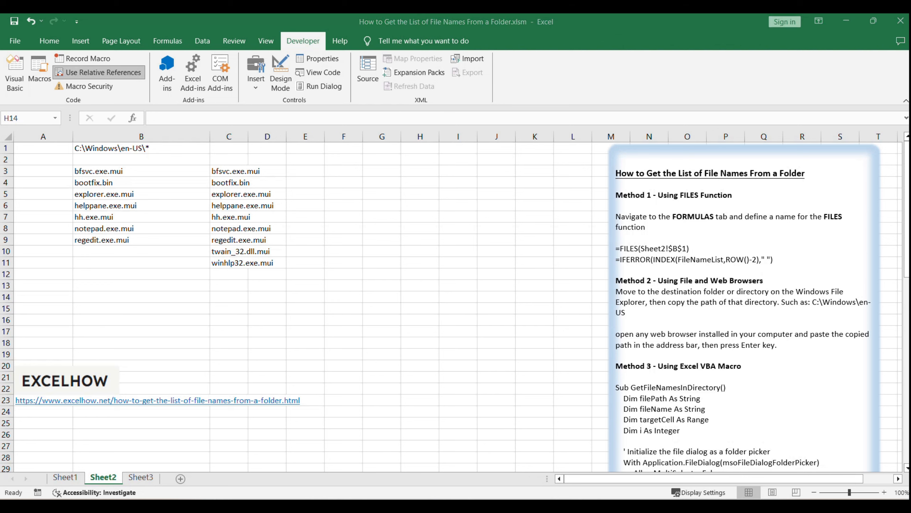